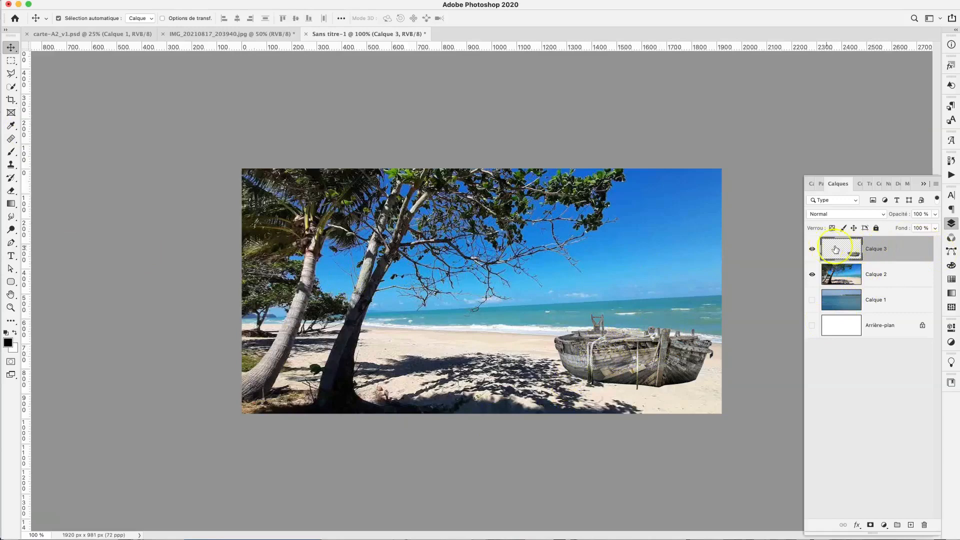
Step: Hide the Calque 2 beach layer and show it again to inspect the cut-out boat on its own
left_click(812, 274)
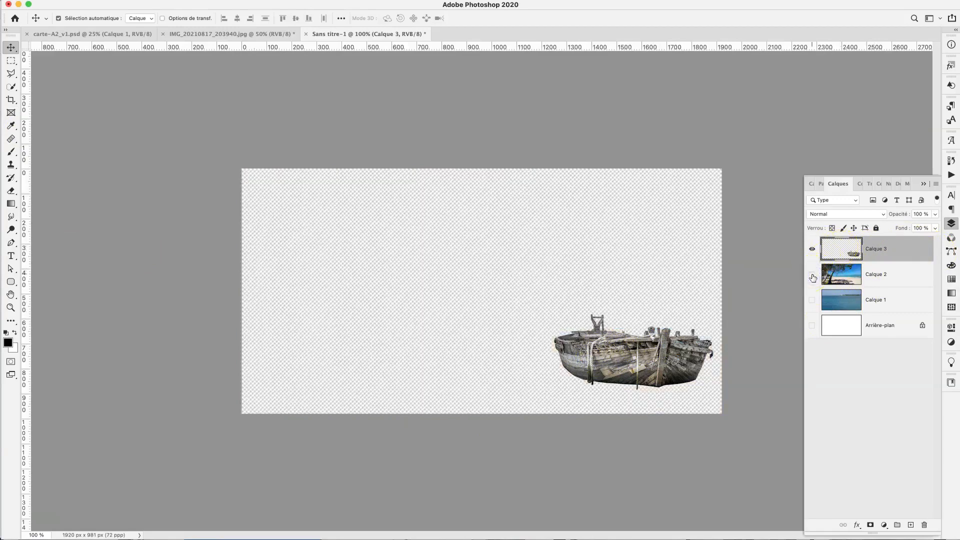
left_click(812, 274)
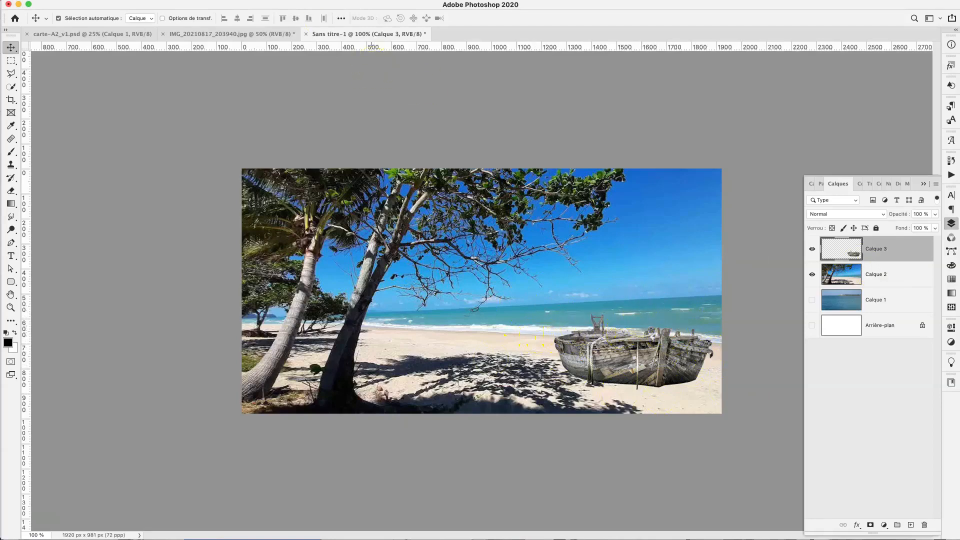
Step: Open the beach photo plage.jpg from the Téléchargements folder
left_click(75, 0)
left_click(400, 60)
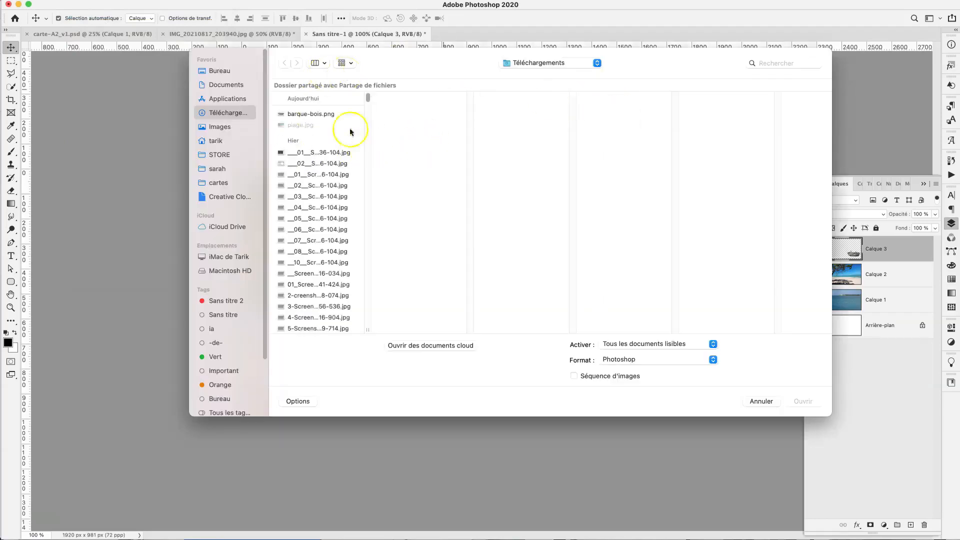
left_click(292, 126)
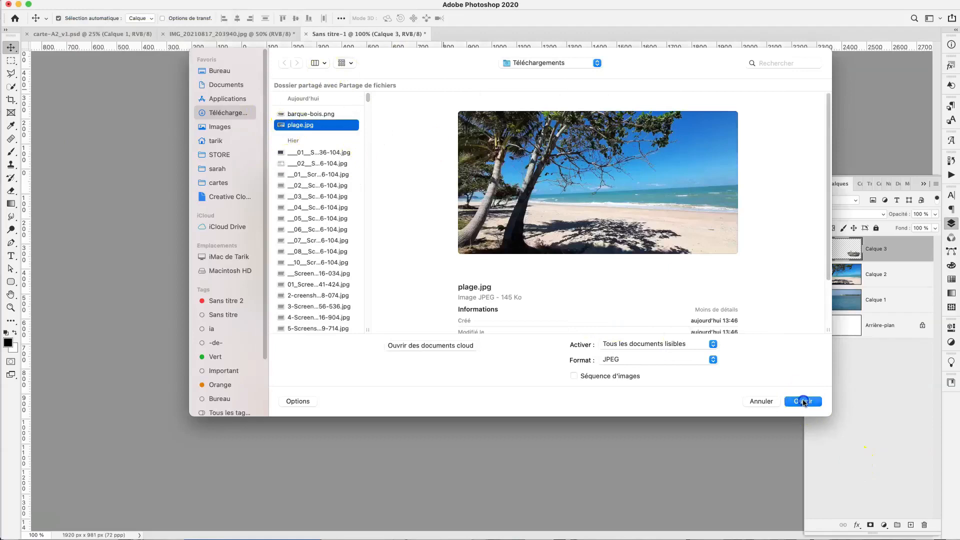
left_click(803, 401)
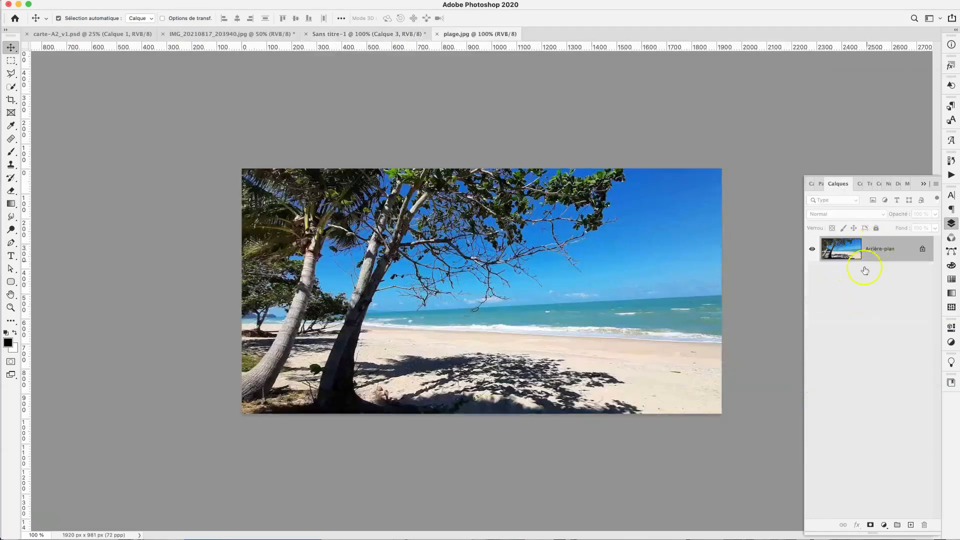
Step: Draw a rectangular image frame over the sand in the beach's lower-right area with the Frame tool, and widen the layer list
left_click(11, 112)
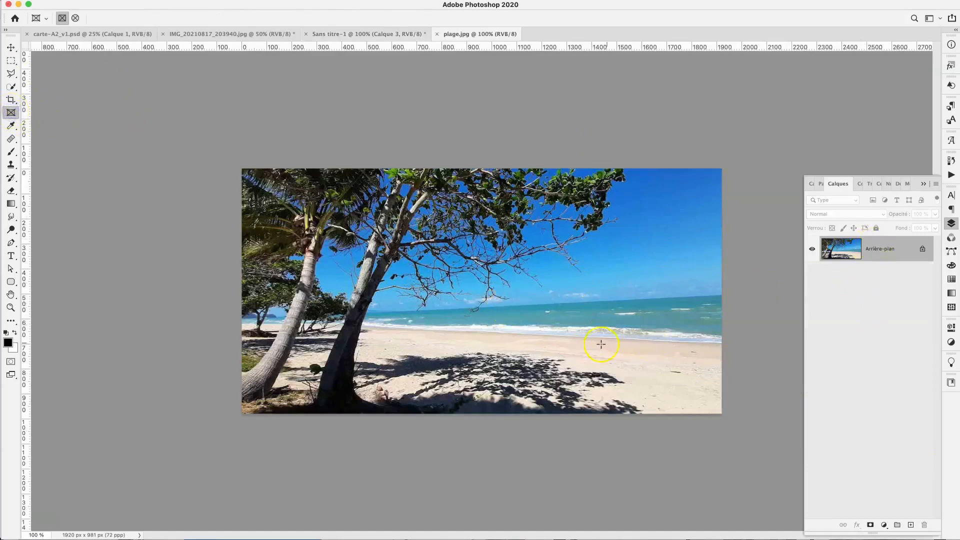
left_click_drag(534, 323, 709, 405)
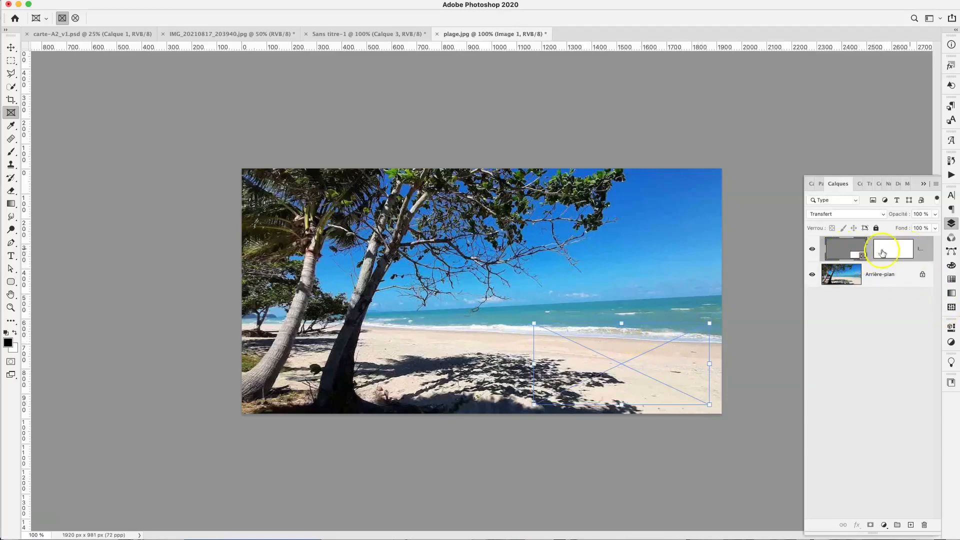
left_click_drag(804, 255, 750, 252)
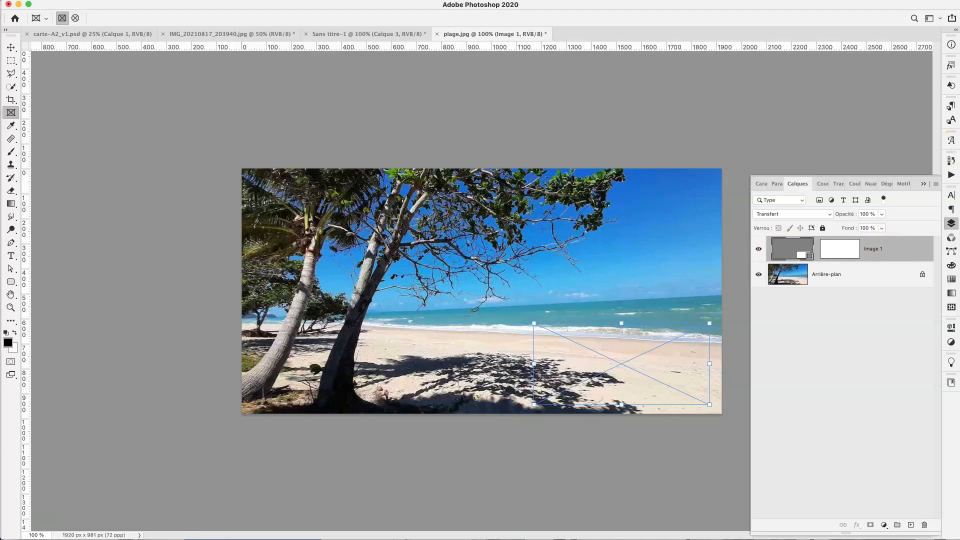
Step: Switch to Finder and place barque-bois.png from the Téléchargements folder into the empty frame on the beach
key("super+Tab")
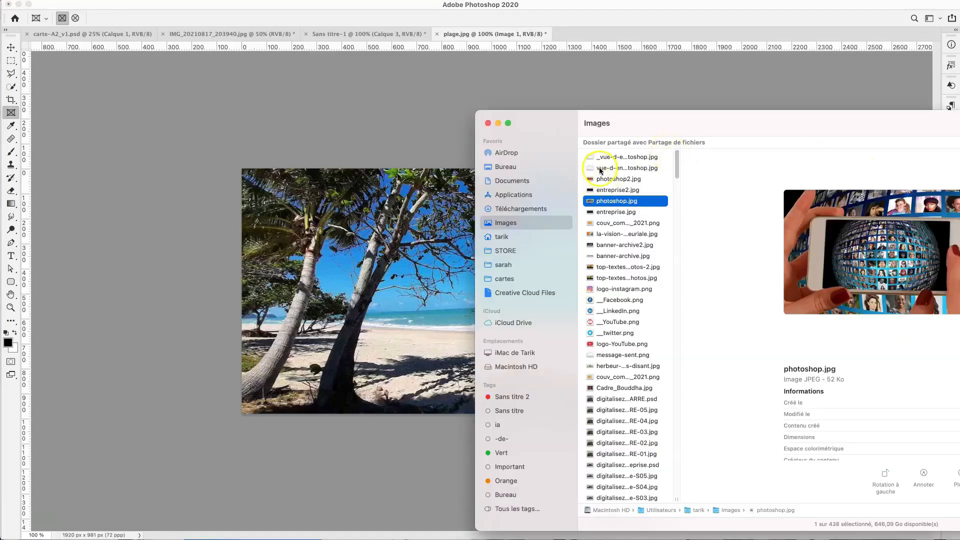
left_click(529, 209)
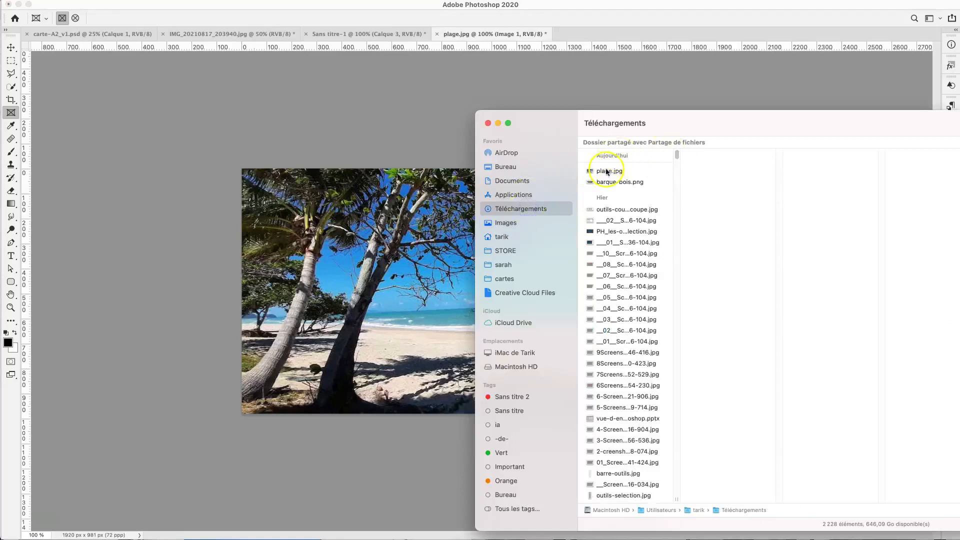
left_click(613, 182)
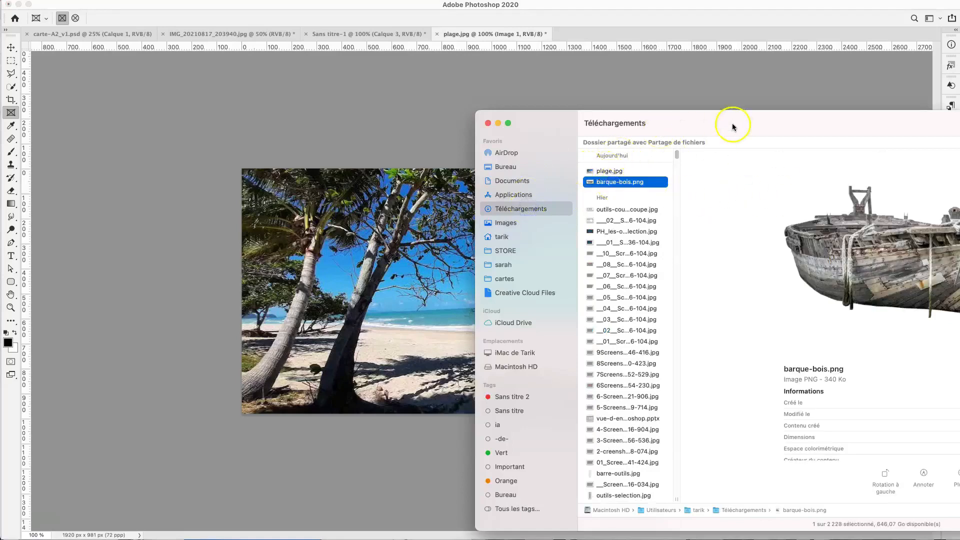
left_click_drag(731, 122, 605, 128)
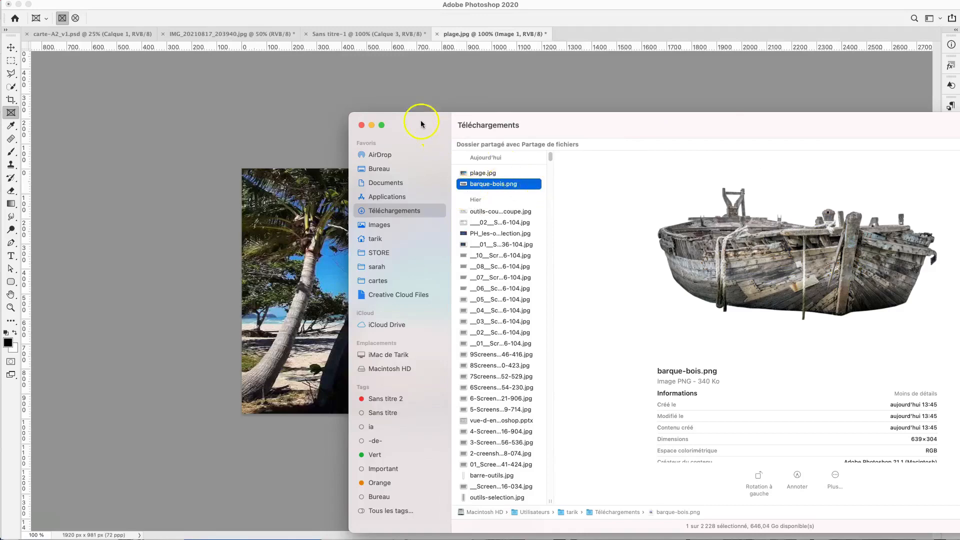
left_click_drag(421, 124, 750, 131)
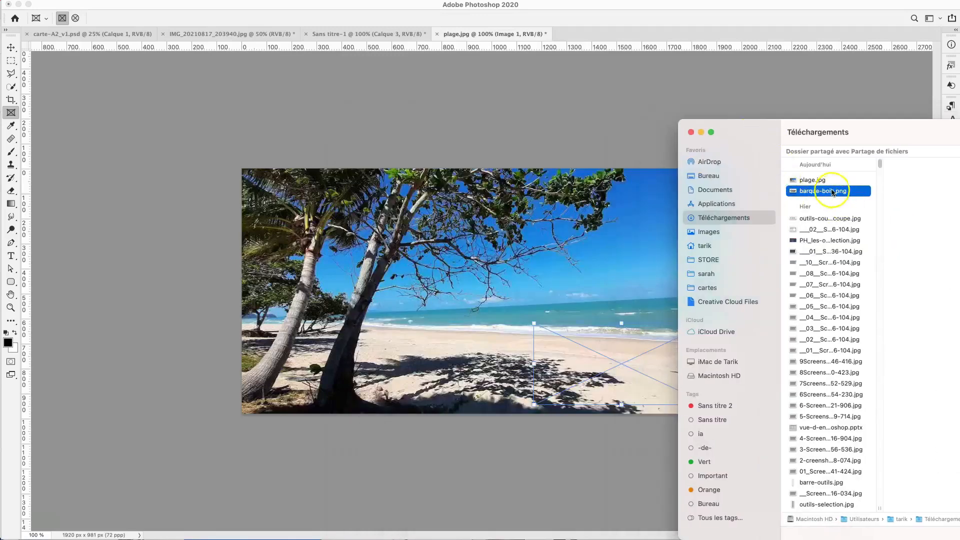
left_click_drag(826, 193, 604, 343)
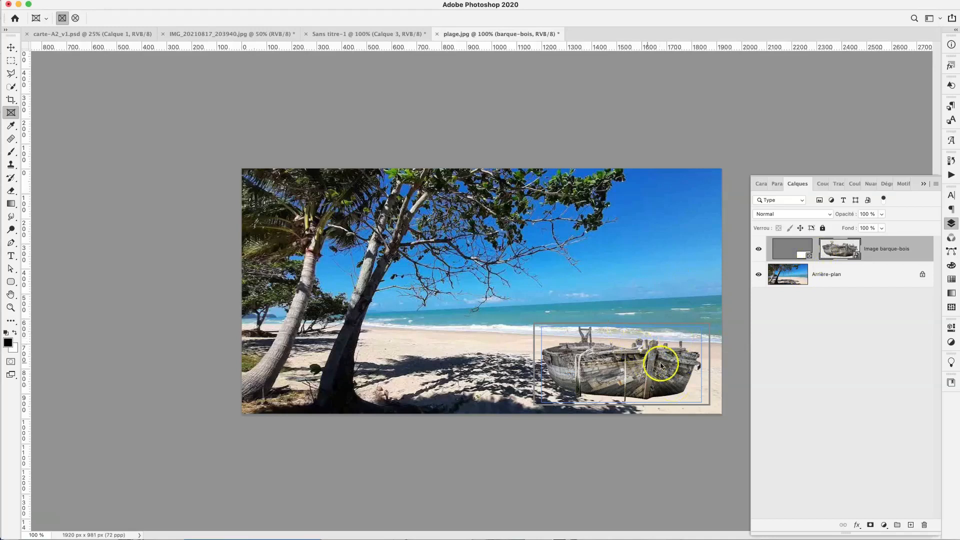
Step: Select the boat frame and reposition it together with its content on the sand, slightly higher and further left than before
left_click(801, 354)
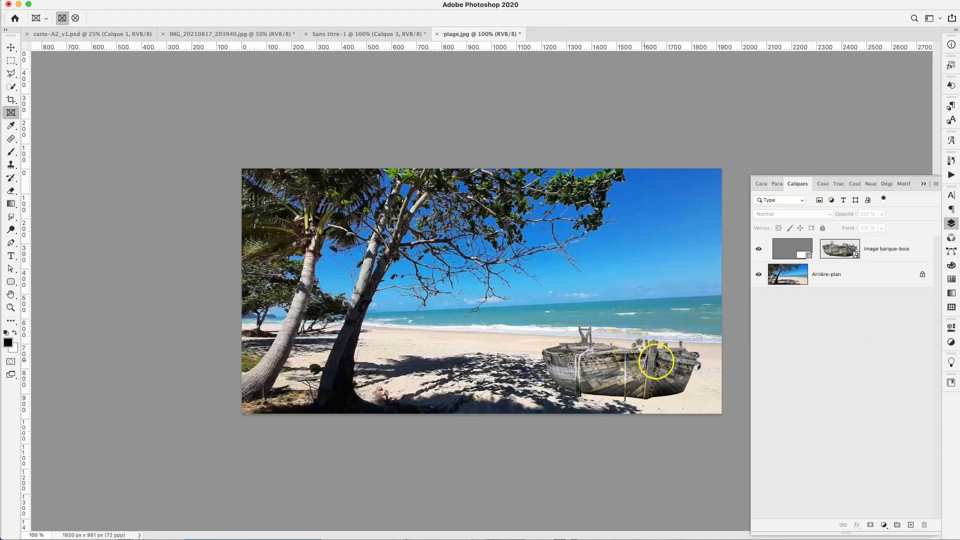
left_click(642, 360)
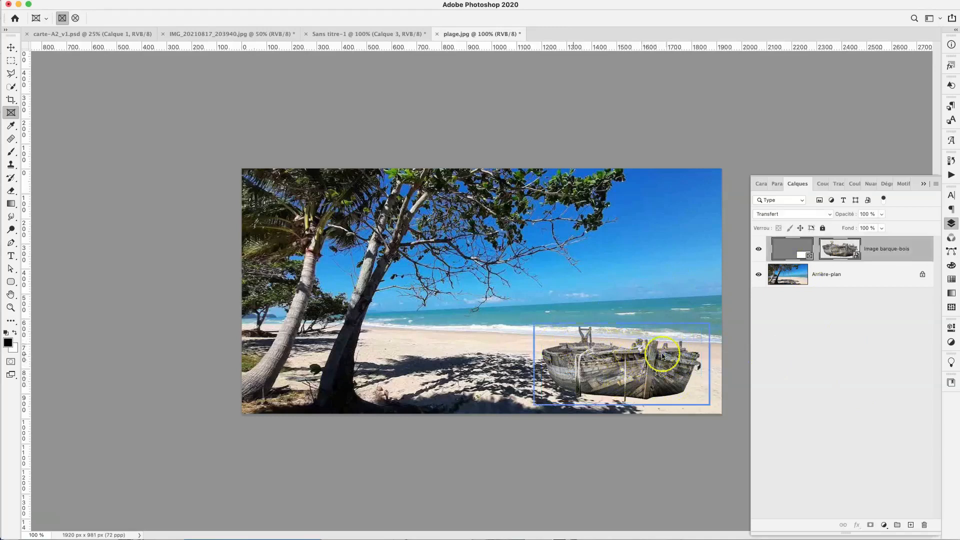
left_click_drag(660, 370, 592, 376)
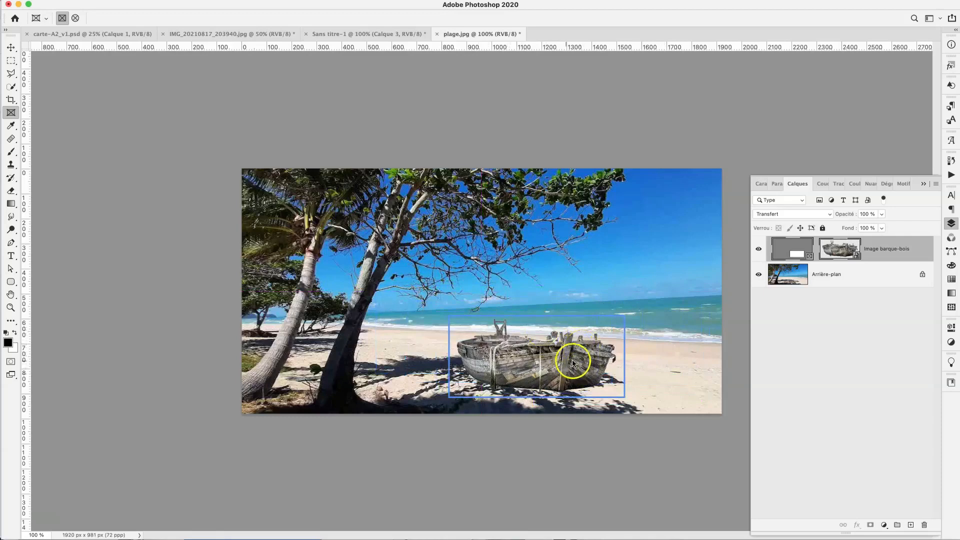
left_click_drag(572, 360, 639, 356)
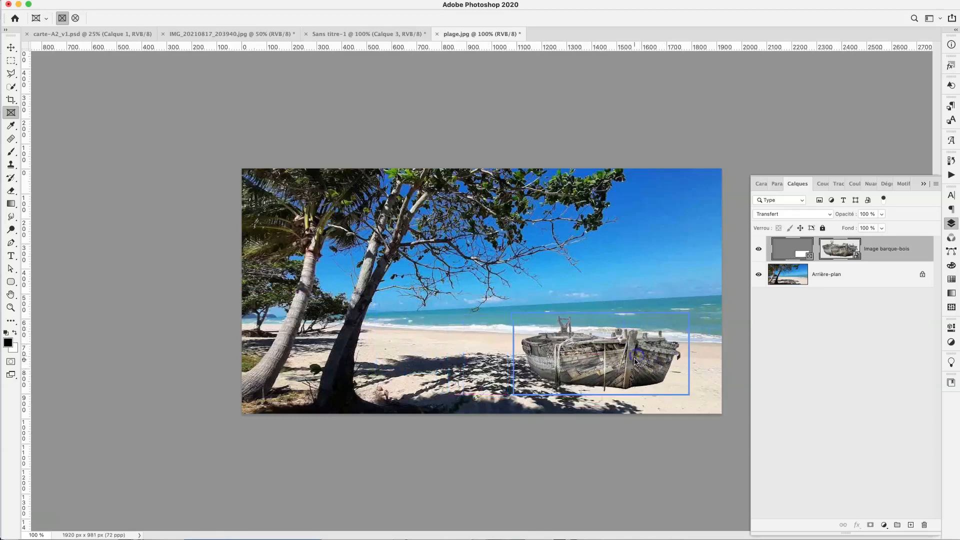
Step: Enlarge the frame alone past the photo's lower-right corner, shrink it back around the boat, and deselect it
left_click(689, 394)
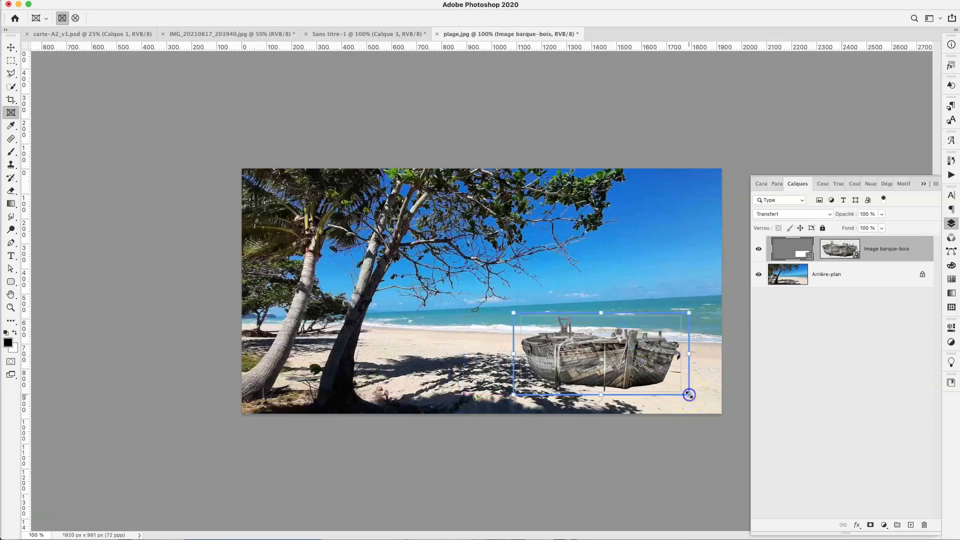
left_click_drag(688, 394, 730, 420)
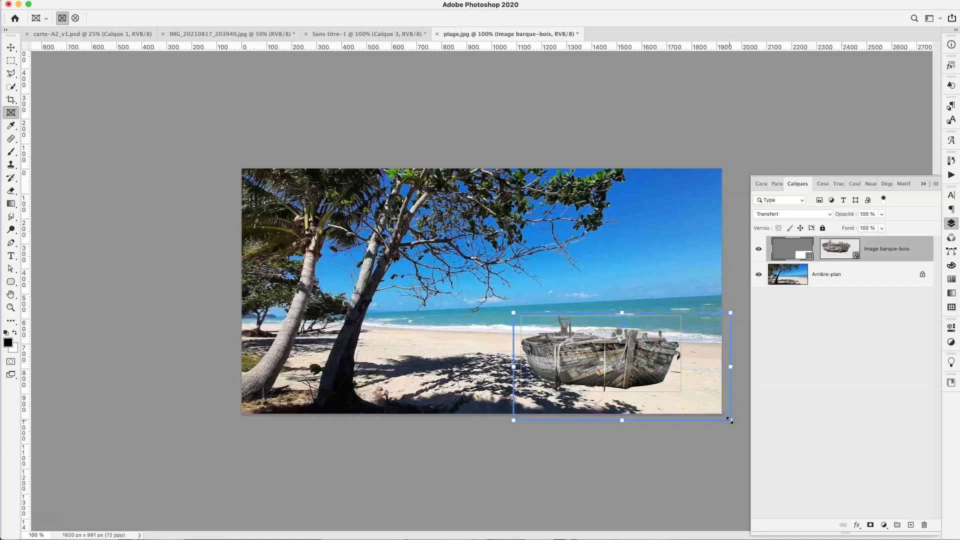
mouse_move(681, 392)
left_mouse_down()
mouse_move(696, 401)
mouse_move(687, 397)
left_mouse_up()
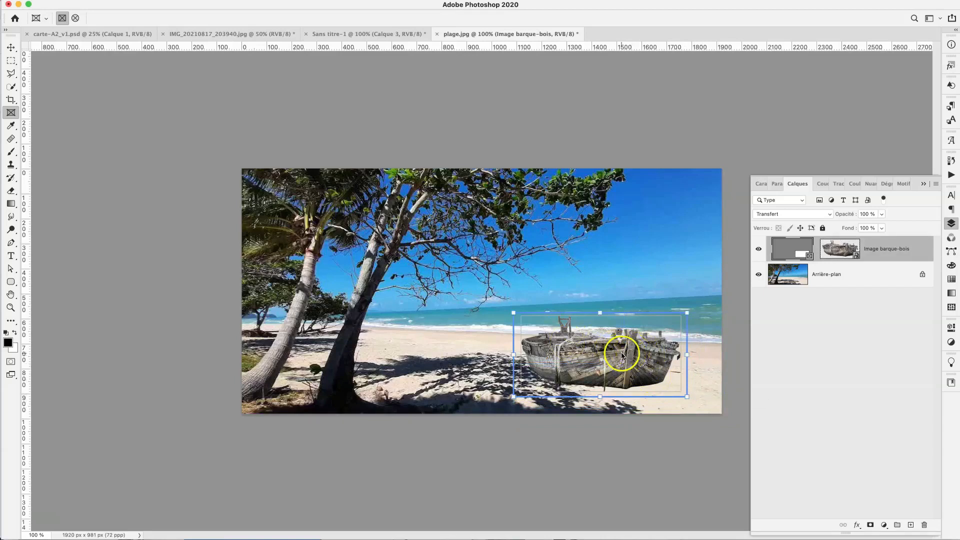
left_click(623, 356)
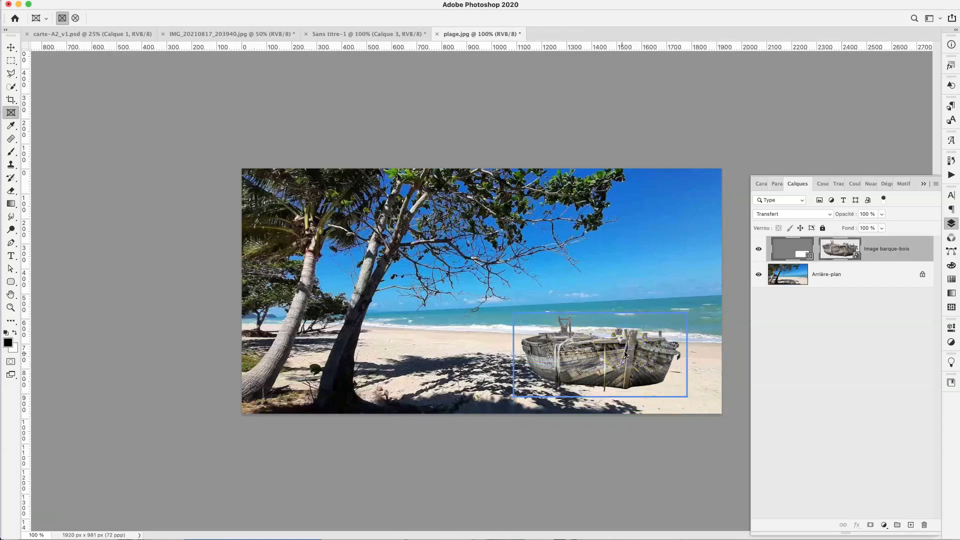
left_click(689, 398)
left_click(676, 386)
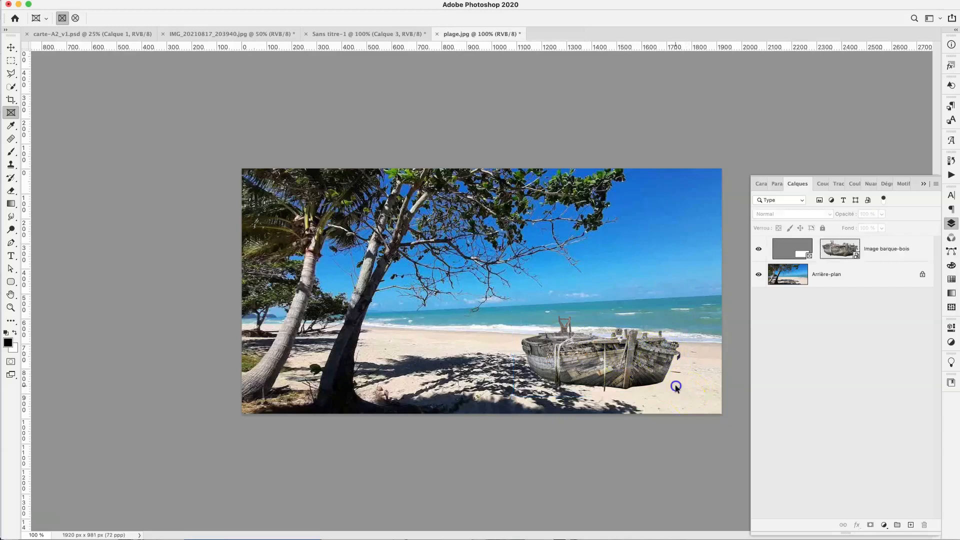
Step: Select only the boat inside the frame and scale it to about 131% width and 147% height with Free Transform
left_click(636, 370)
left_click(635, 370)
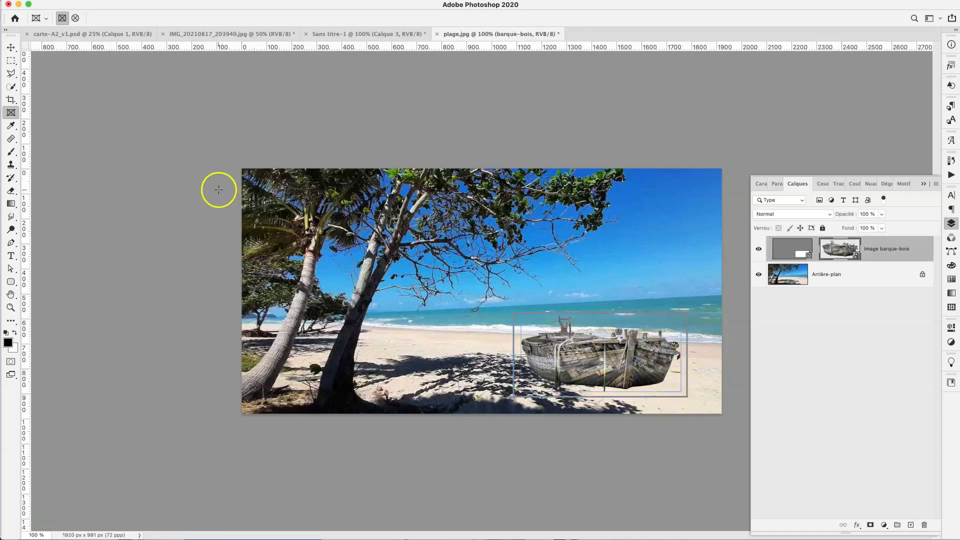
left_click(108, 0)
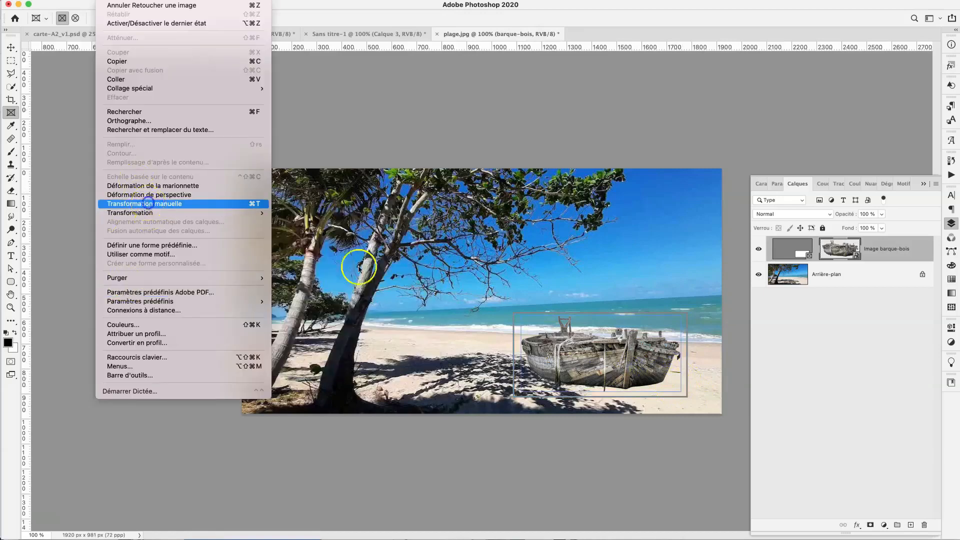
left_click(147, 204)
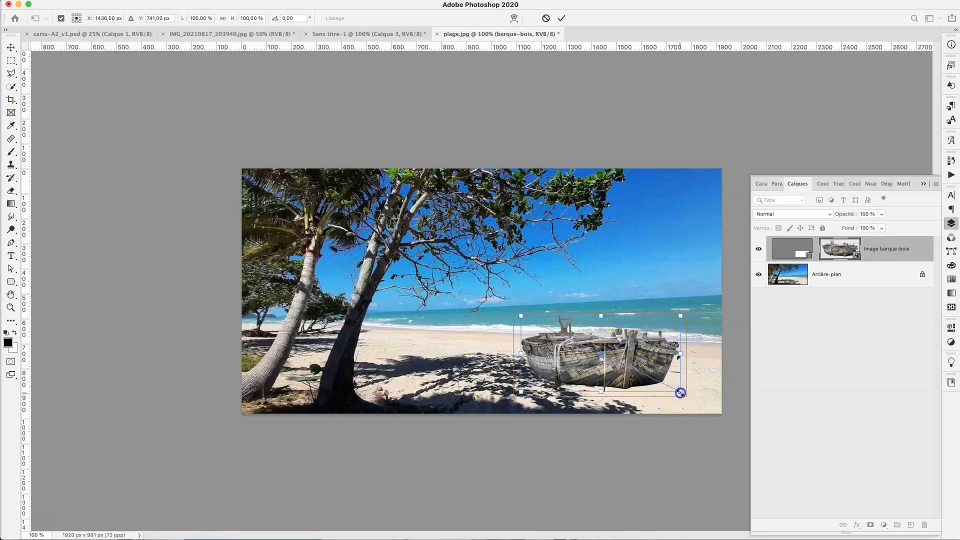
left_click_drag(680, 393, 729, 427)
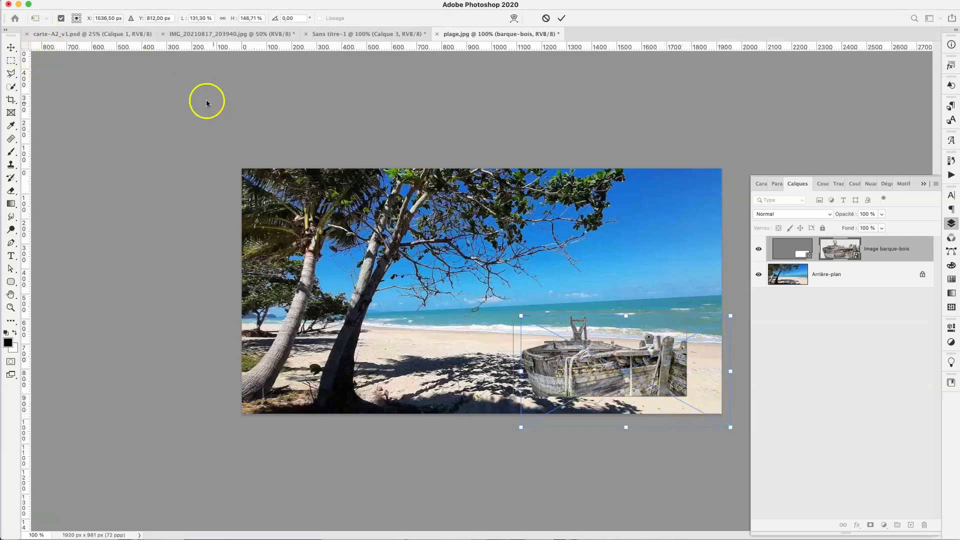
left_click(11, 48)
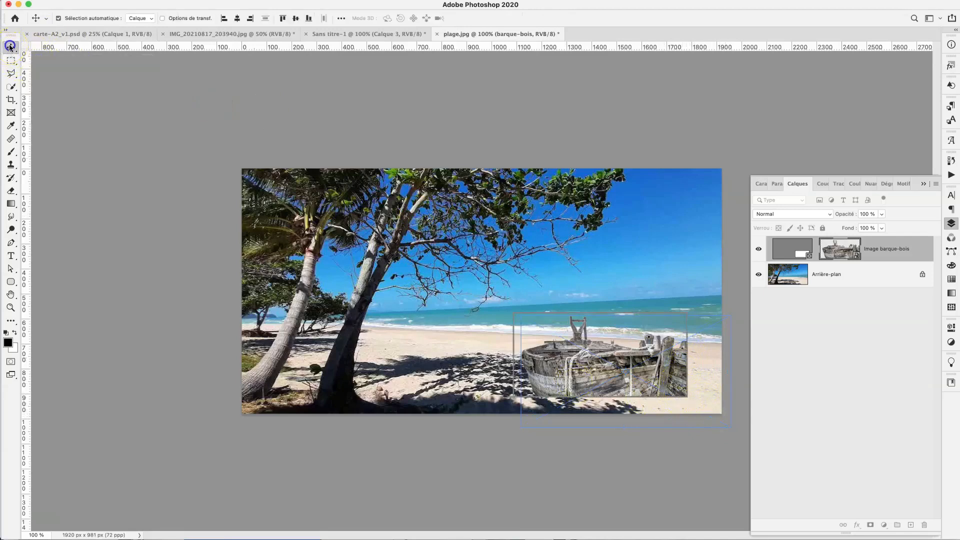
left_click(181, 166)
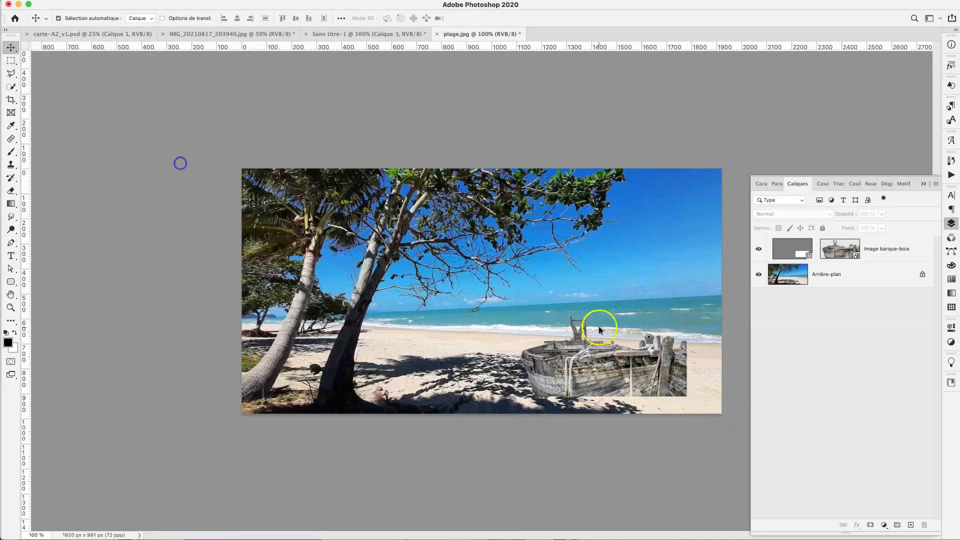
Step: Move the boat and its frame into the lower-right corner of the beach photo with the Move tool, and deselect
left_click(612, 370)
left_click_drag(611, 364, 643, 376)
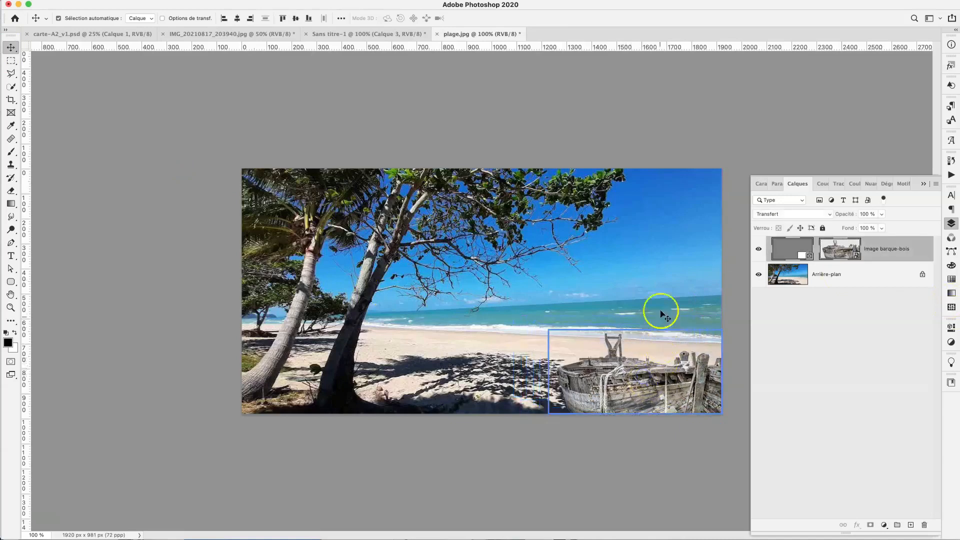
left_click(581, 443)
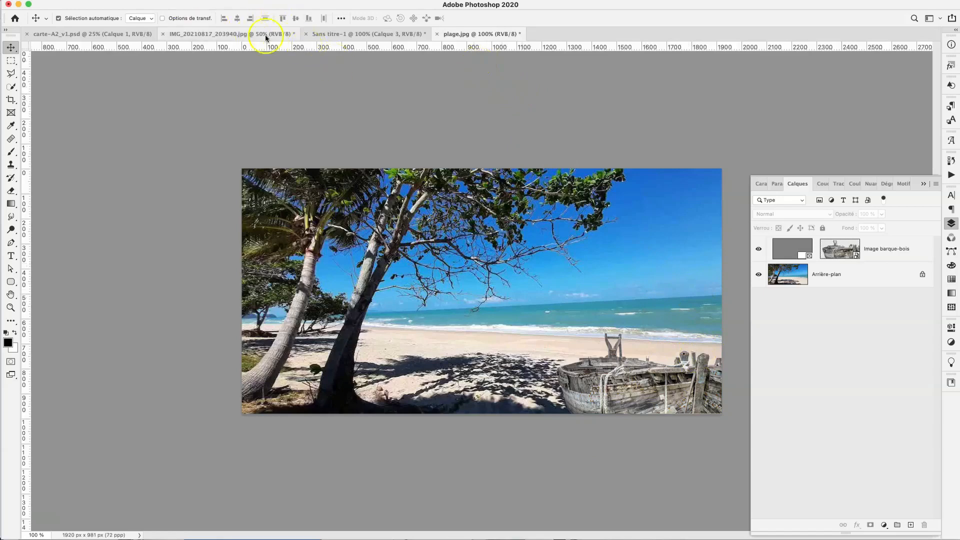
Step: Switch to the Sans titre-1 document, hide Calque 3 and Calque 2, and show and select the Calque 1 sea layer
left_click(248, 34)
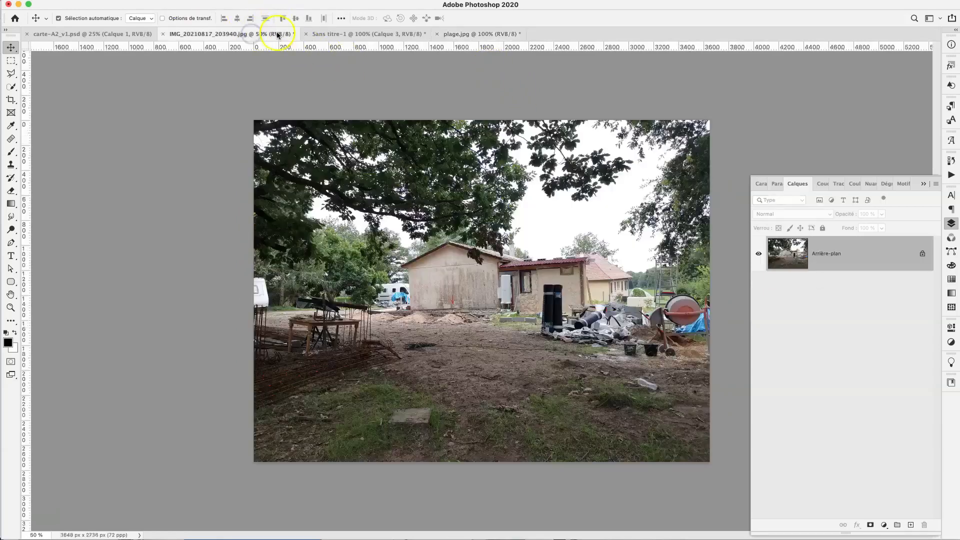
left_click(344, 34)
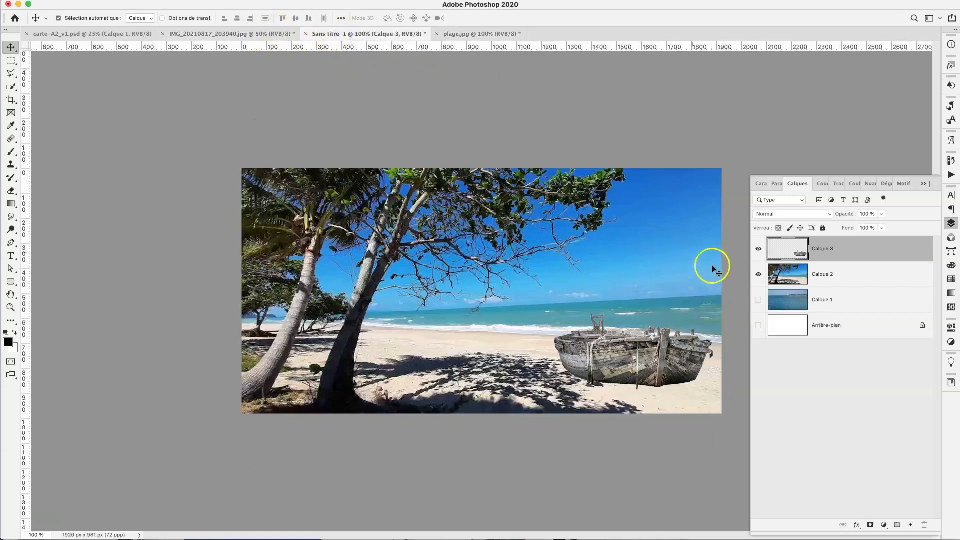
left_click(757, 274)
left_click(757, 248)
left_click(758, 300)
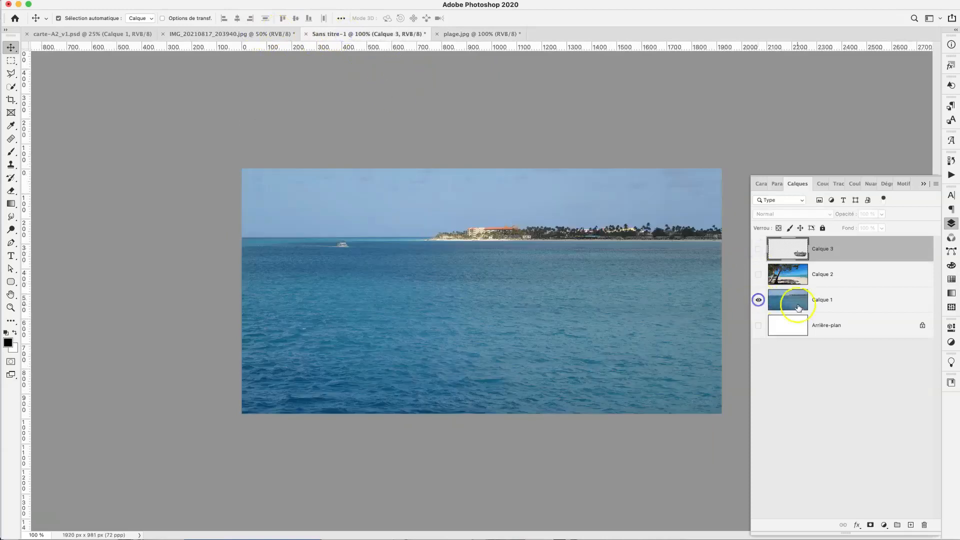
left_click(824, 303)
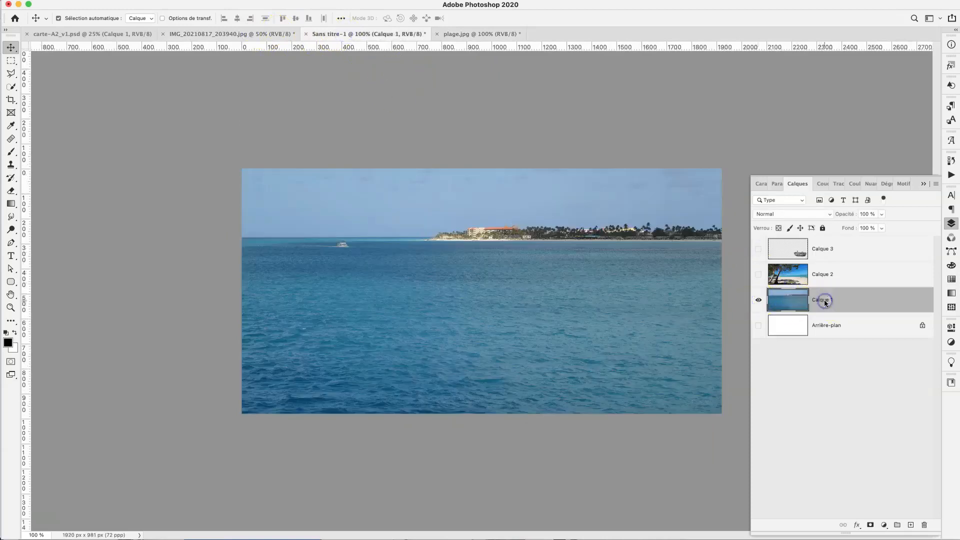
Step: Copy the Image barque-bois frame layer from plage.jpg into the Sans titre-1 document, above the sea layer
left_click(483, 33)
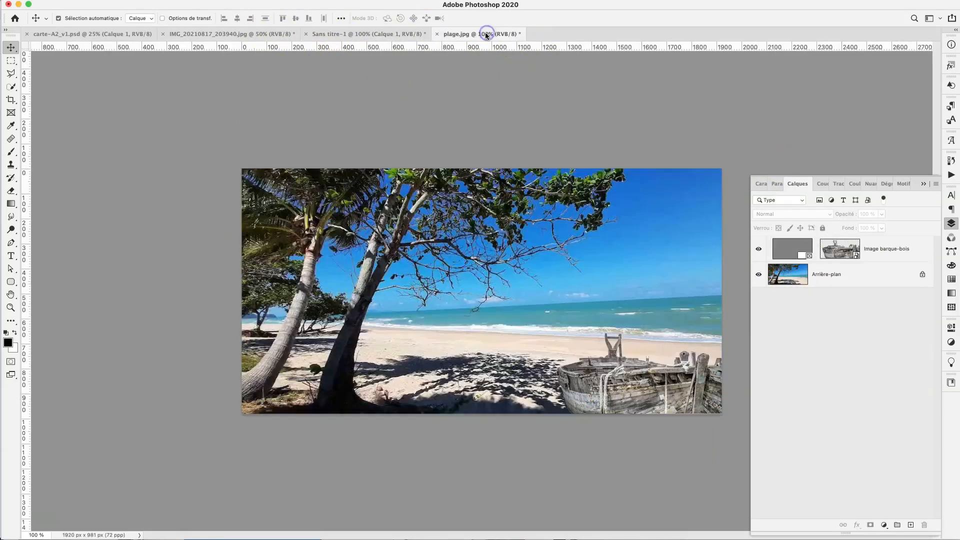
left_click(894, 249)
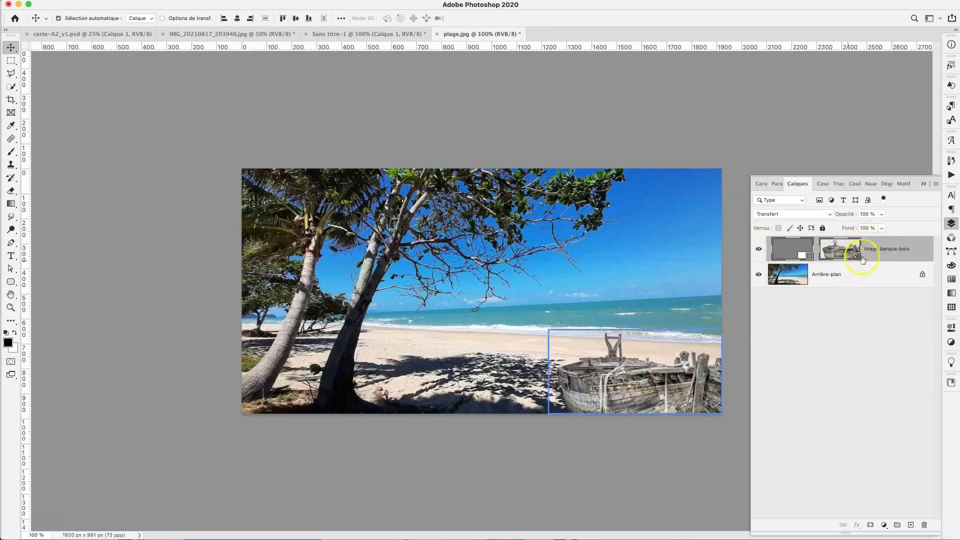
left_click_drag(888, 250, 552, 307)
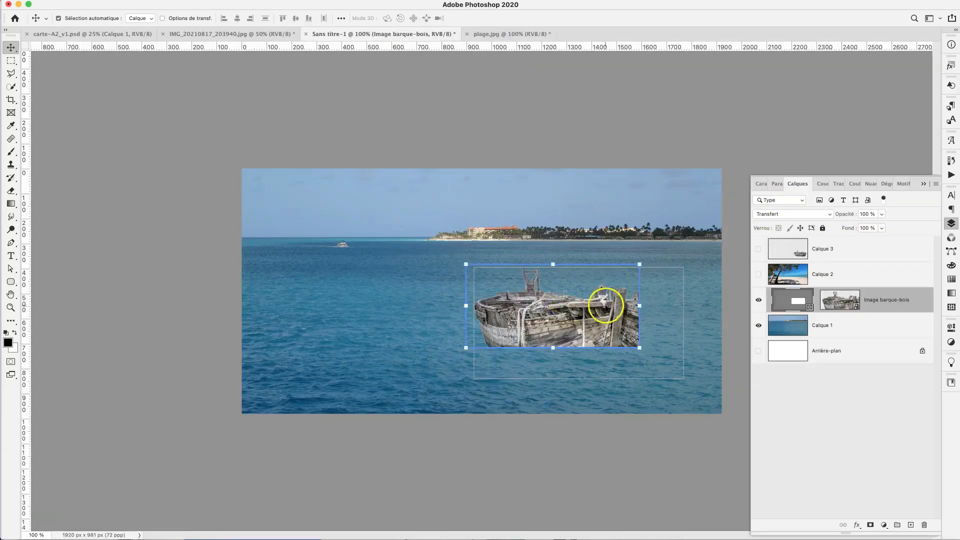
Step: Select the boat together with its frame and move both into the lower-right corner of the sea image
left_click_drag(562, 313, 596, 330)
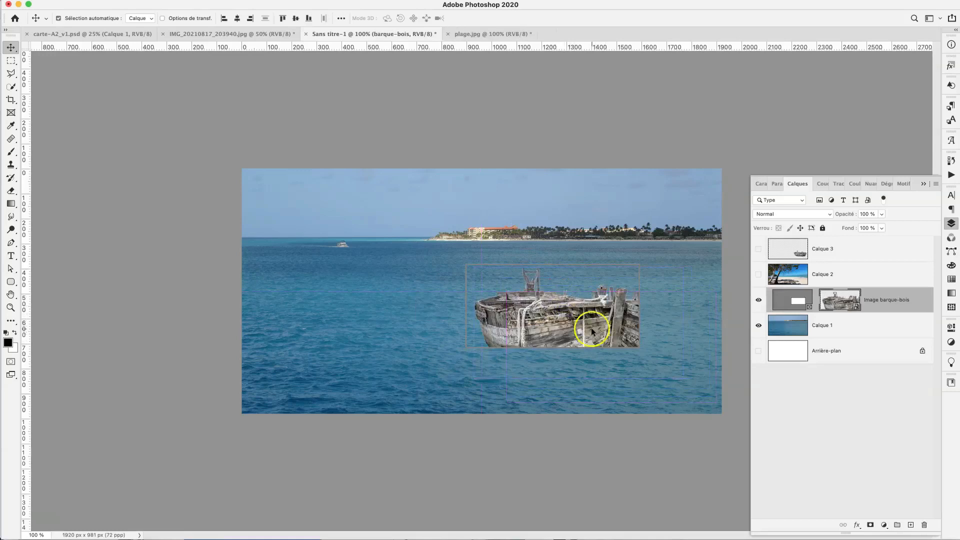
left_click(649, 471)
left_click(603, 334)
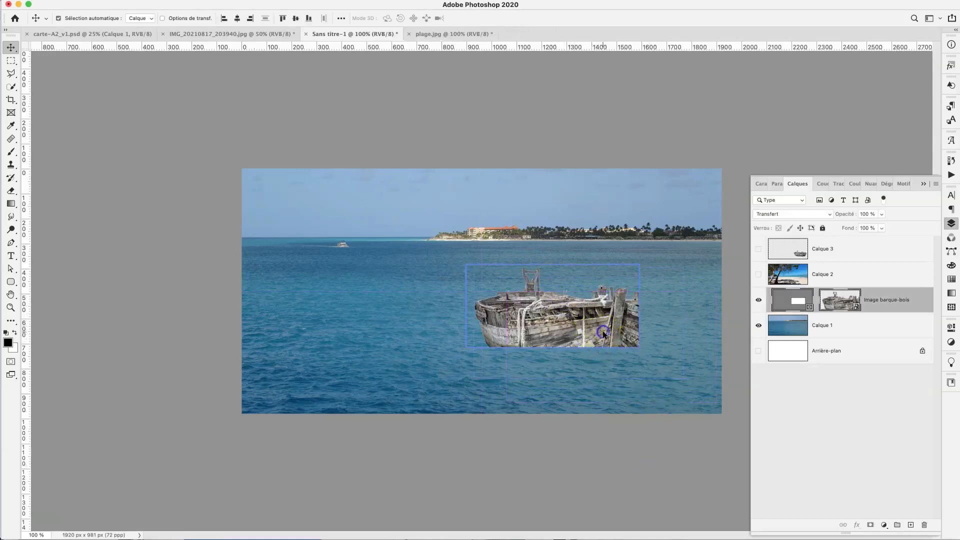
left_click_drag(588, 326, 674, 393)
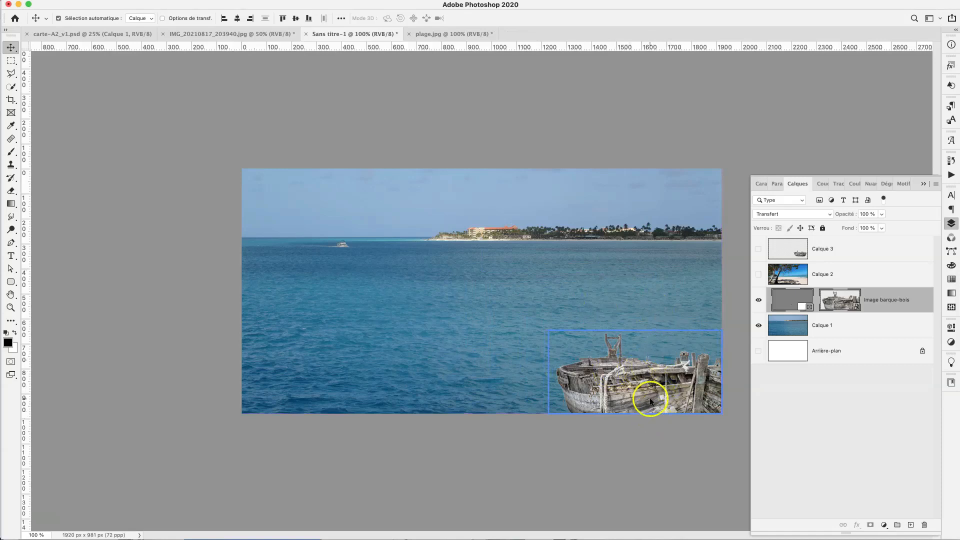
Step: Select only the boat inside the frame and scale it to about 86% width and 96% height with Free Transform
left_click(649, 373)
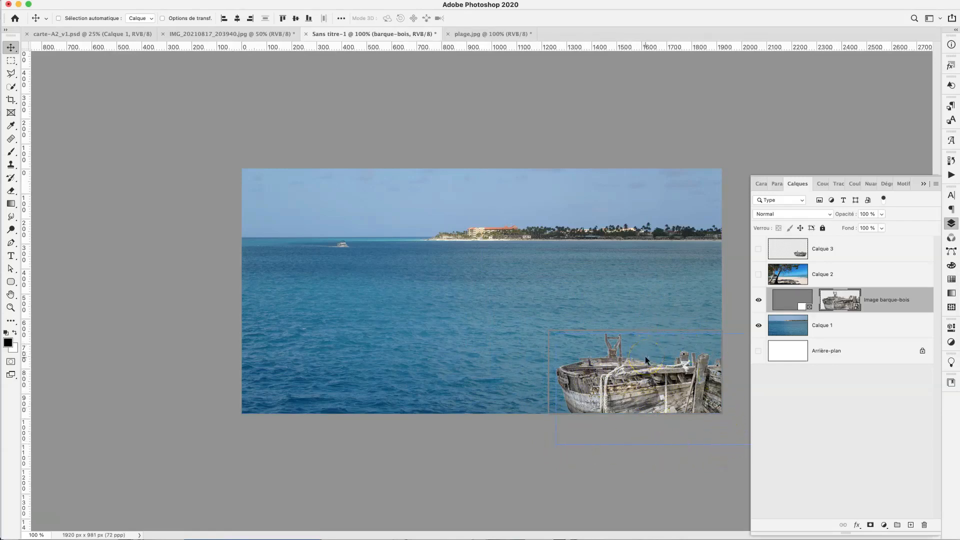
key("super+t")
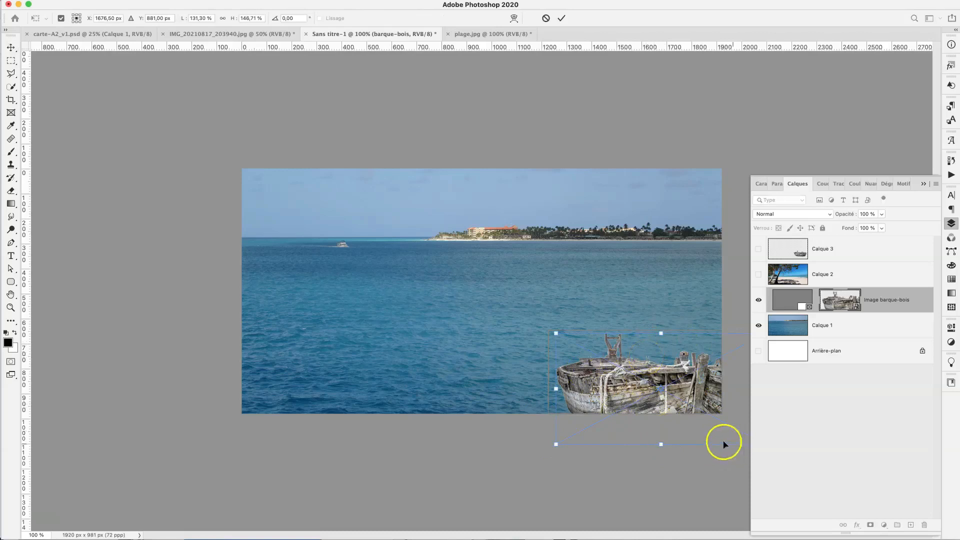
left_click_drag(691, 439, 614, 431)
left_click_drag(749, 378, 822, 388)
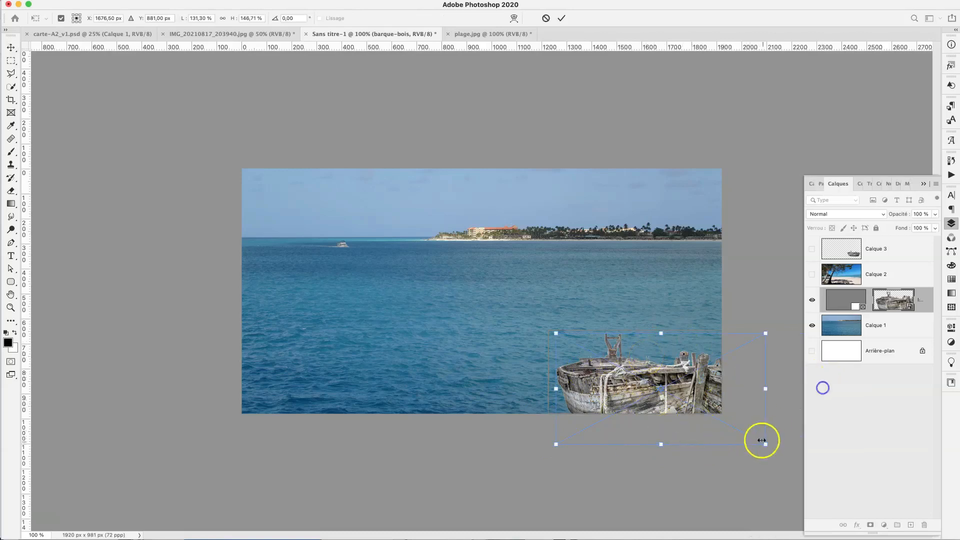
mouse_move(765, 444)
left_mouse_down()
mouse_move(724, 400)
mouse_move(700, 396)
left_mouse_up()
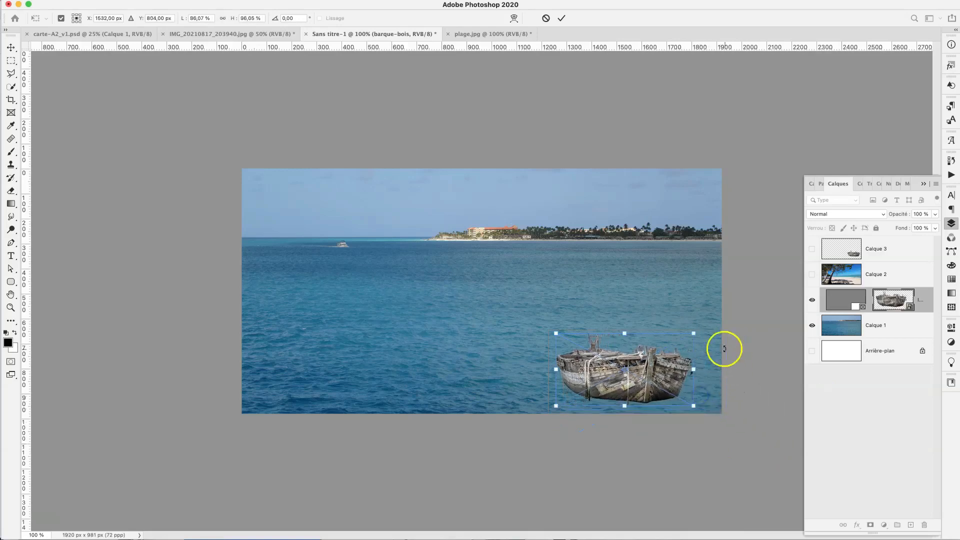
left_click(760, 403)
key("Return")
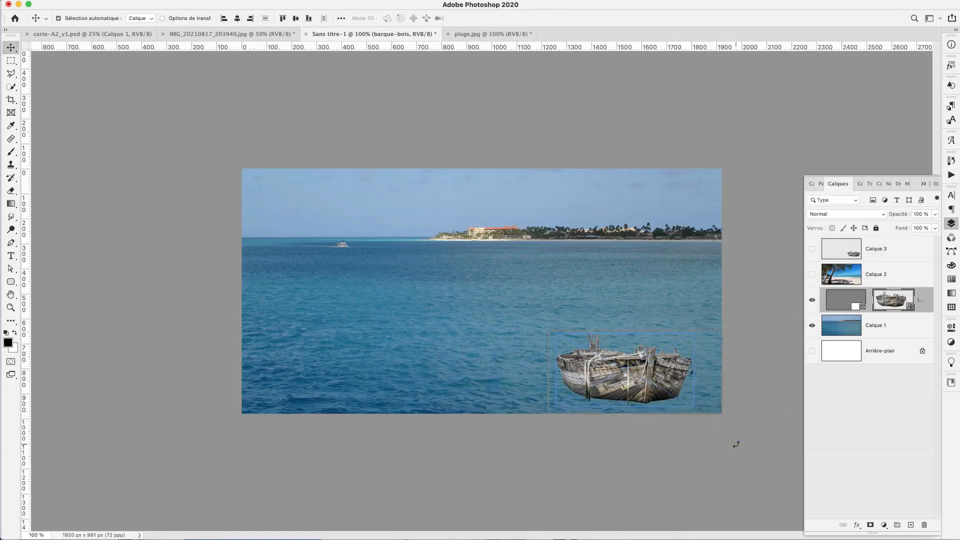
Step: Hide the Calque 1 sea layer and move the frame with its boat to the lower middle of the canvas
left_click(543, 362)
left_click(591, 359)
left_click(812, 325)
left_click_drag(710, 310, 599, 320)
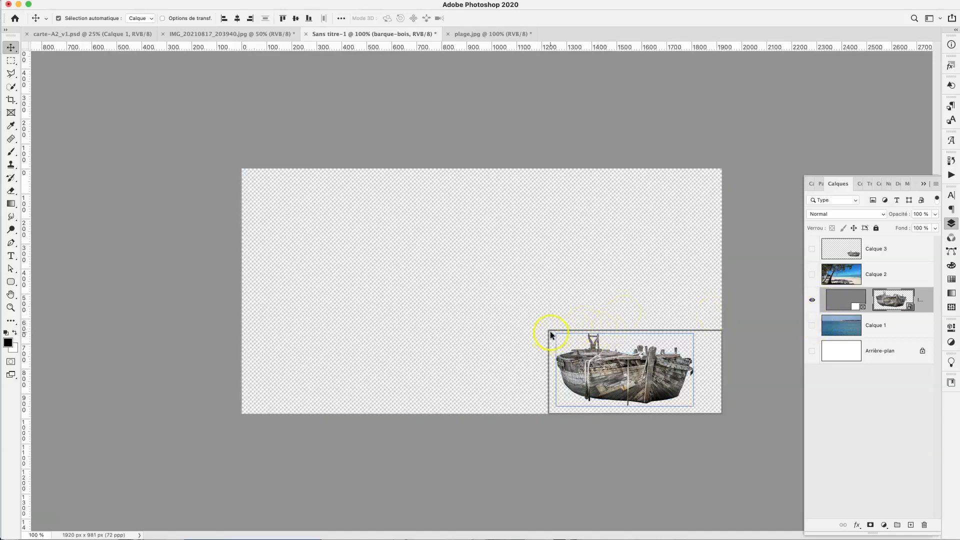
left_click_drag(561, 332, 413, 284)
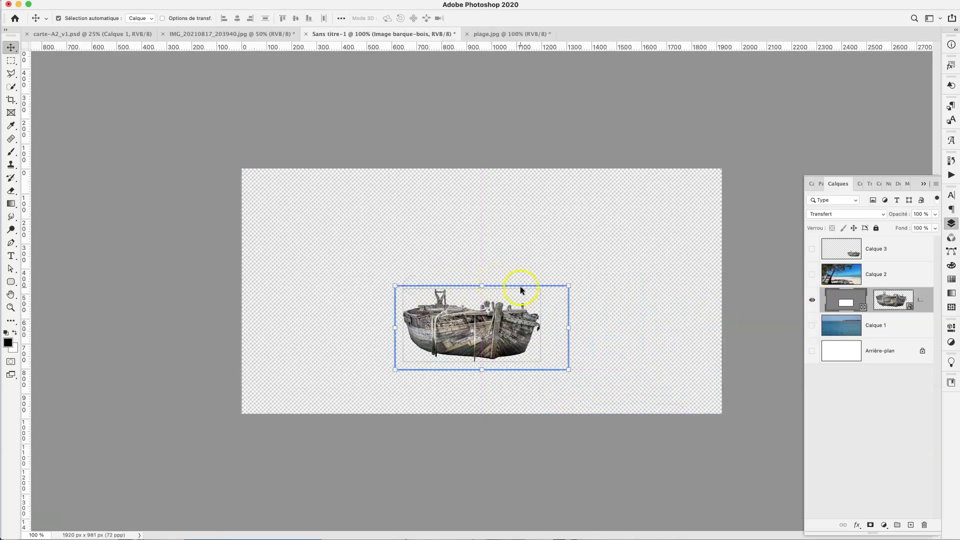
Step: Select the frame and boat together and scale both to about 135% width and 136% height with Free Transform
double_click(524, 314)
left_click(523, 314)
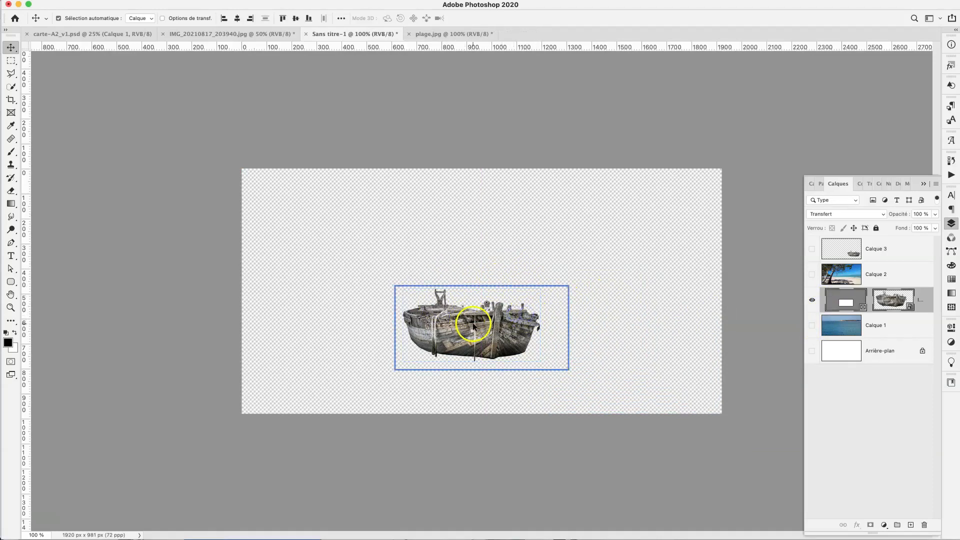
key("super+t")
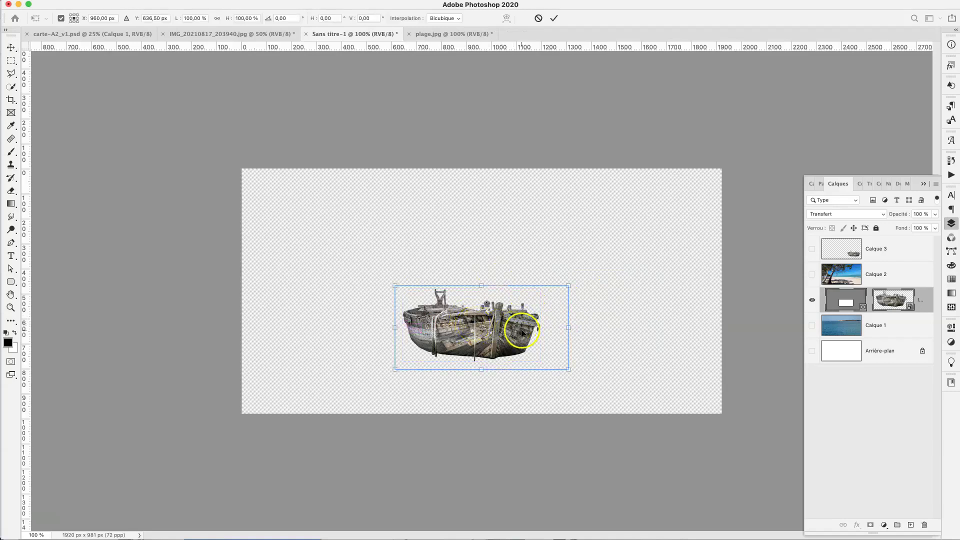
left_click_drag(570, 370, 629, 397)
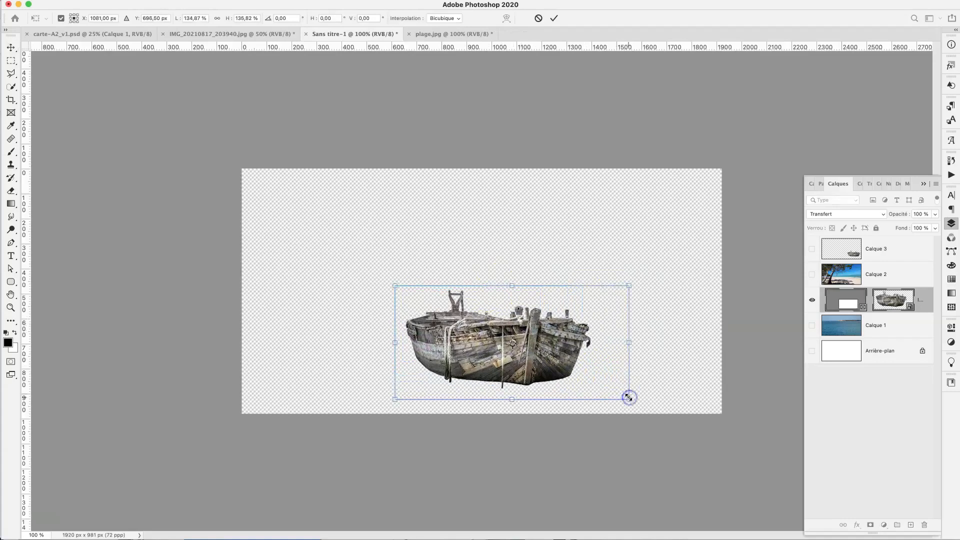
key("Return")
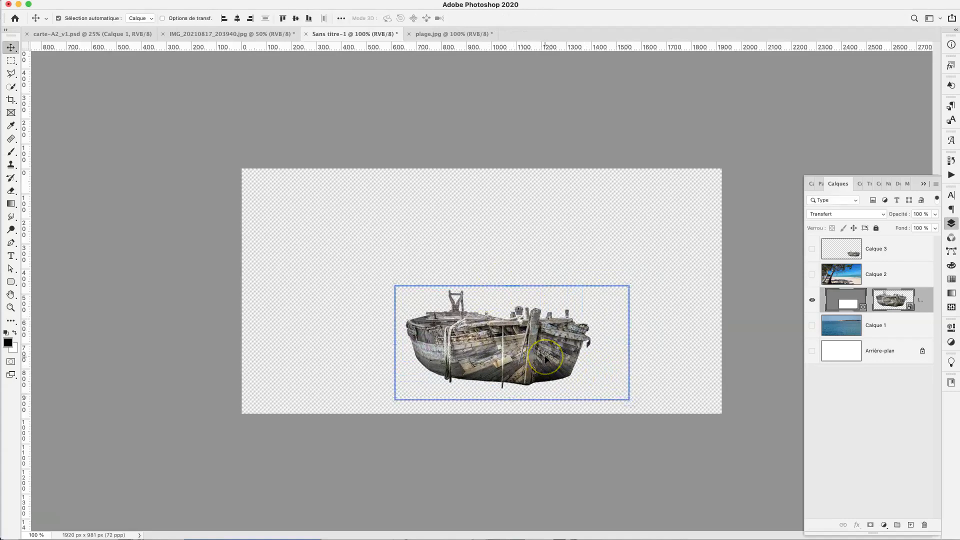
Step: Select only the boat and scale it beyond its frame to about 189% width and 213% height with Free Transform
left_click(517, 294)
left_click(525, 321)
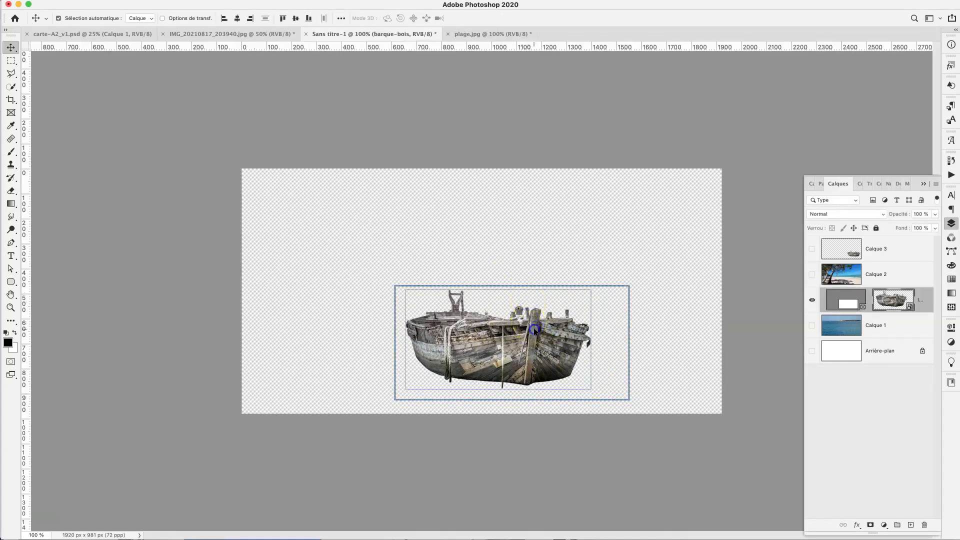
left_click(572, 332)
key("super+t")
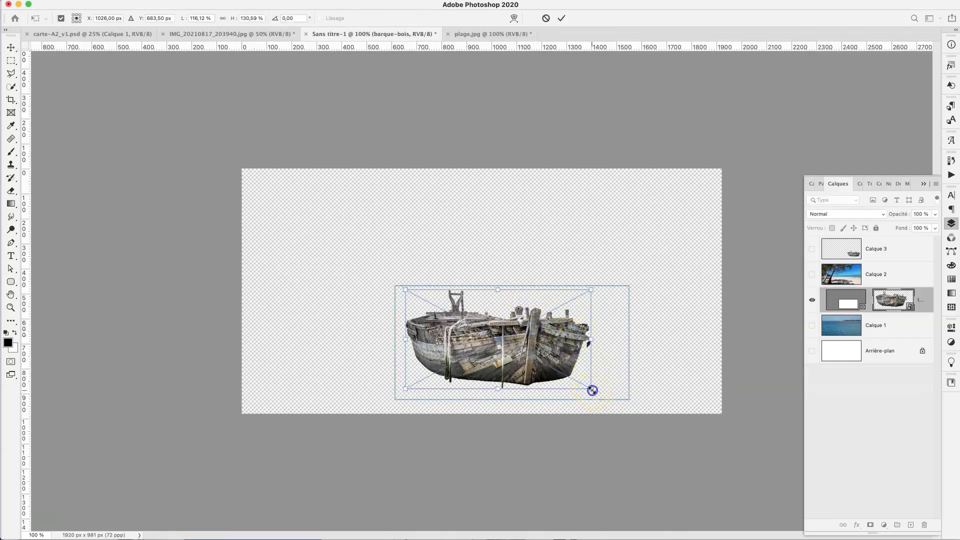
left_click_drag(592, 391, 704, 465)
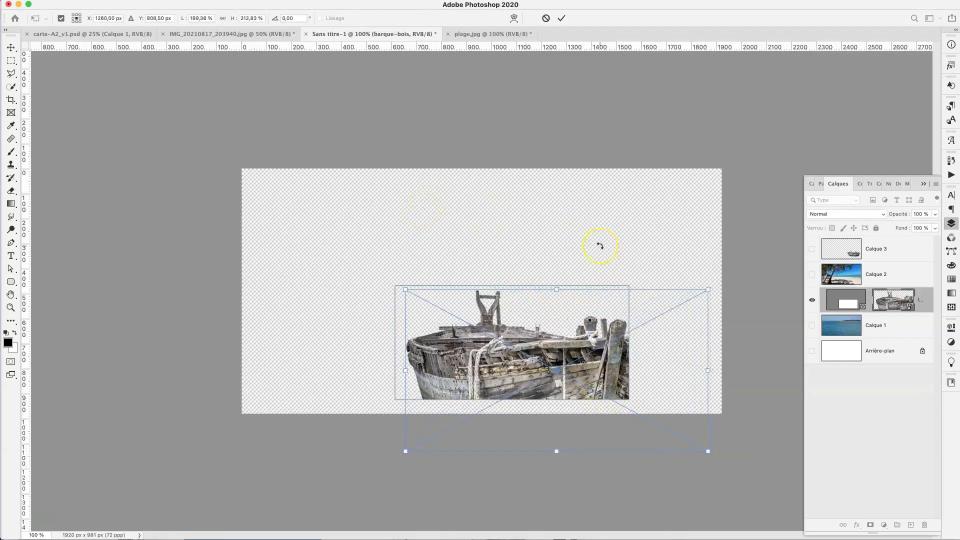
key("Return")
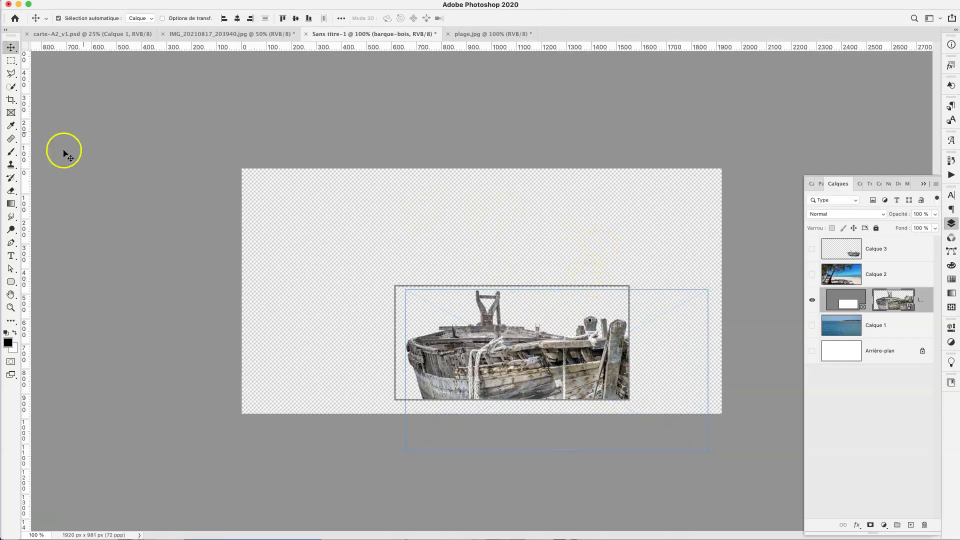